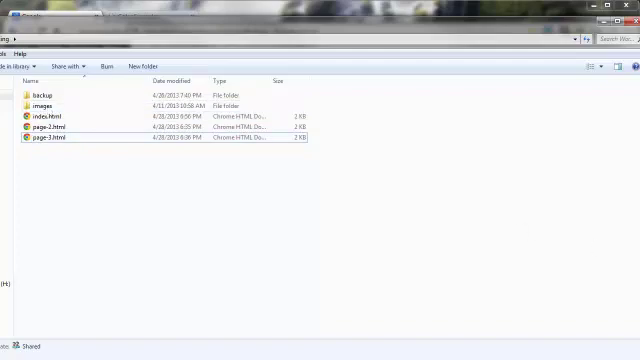
# - Switch back to Komodo Edit showing index.html with the plain nav line
pyautogui.hotkey('alt', 'Tab')
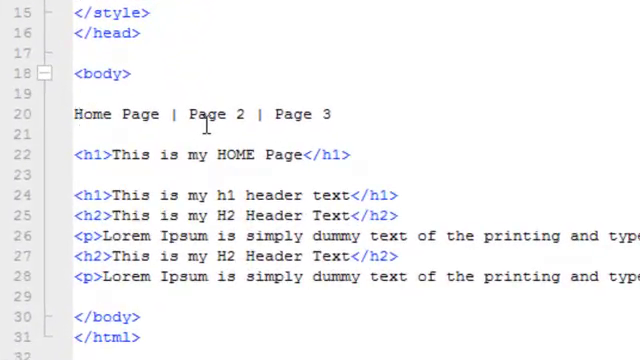
# - Insert an anchor tag with an empty href just before Page 2 via autocomplete
pyautogui.click(188, 116)
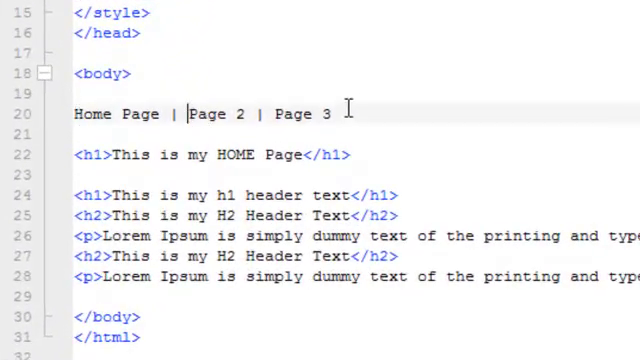
pyautogui.write('<')
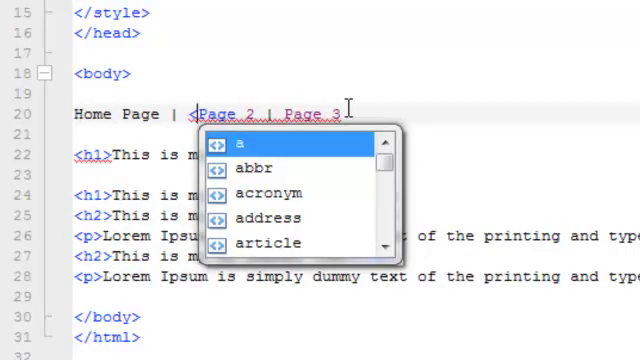
pyautogui.doubleClick(257, 143)
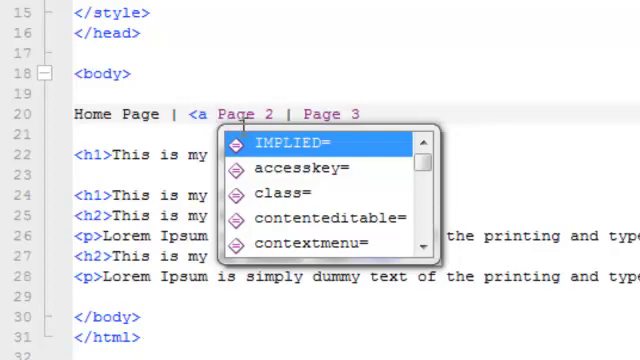
pyautogui.write('hr')
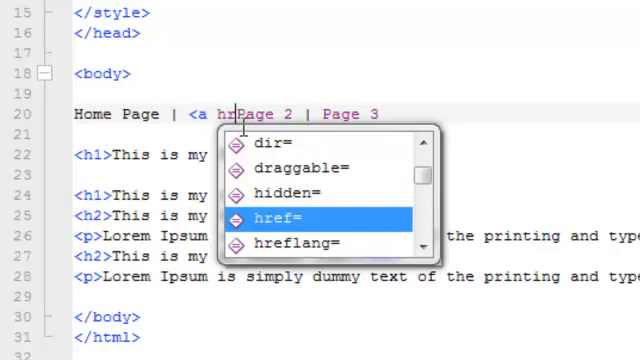
pyautogui.write('ef=')
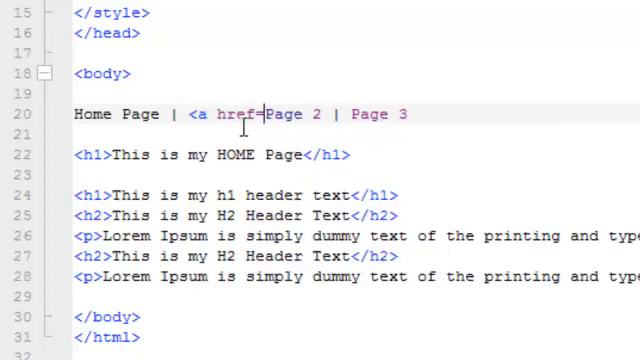
pyautogui.write('""')
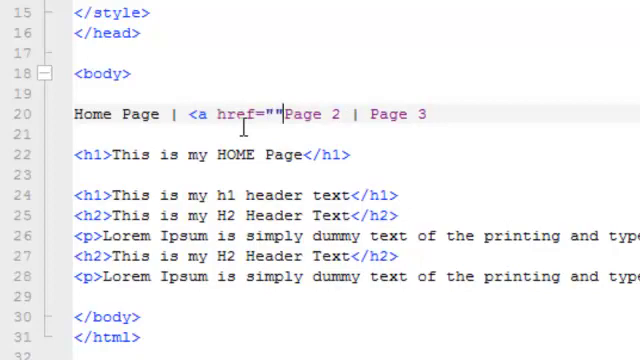
pyautogui.write('></a>')
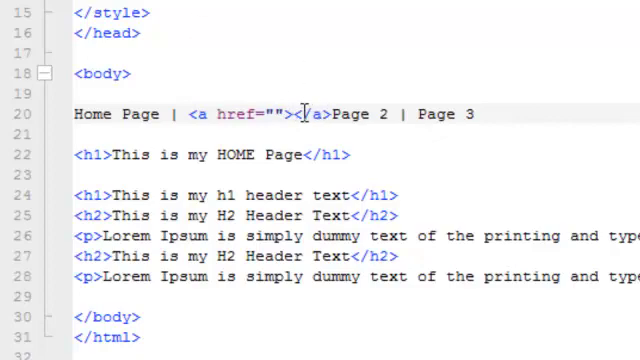
# - Move the auto-inserted closing </a> so it sits right after Page 2
pyautogui.moveTo(294, 114); pyautogui.dragTo(330, 114)
pyautogui.hotkey('ctrl', 'c')
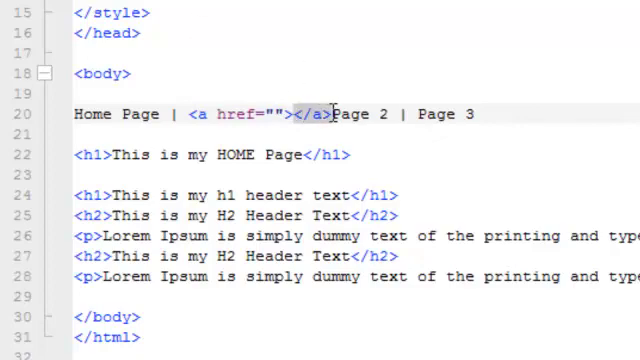
pyautogui.rightClick(314, 114)
pyautogui.click(363, 132)
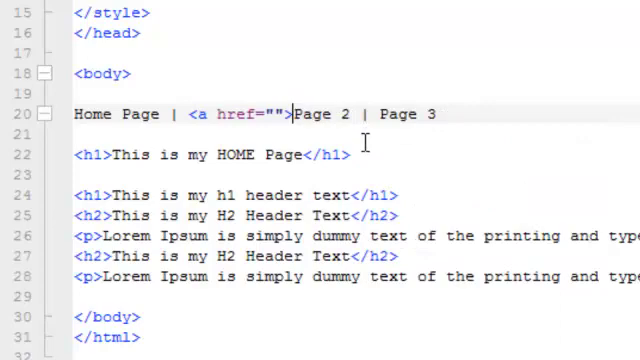
pyautogui.click(352, 114)
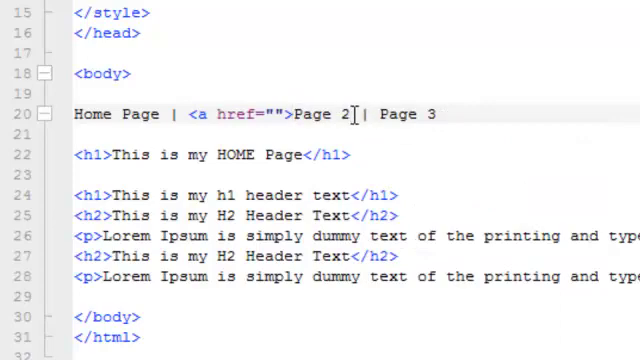
pyautogui.hotkey('ctrl', 'v')
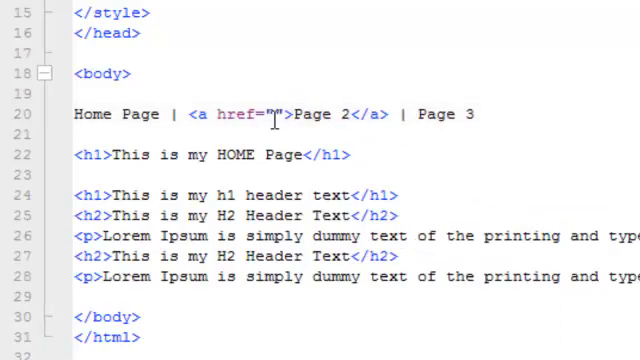
# - Fill the Page 2 anchor's href with page-2.html
pyautogui.click(276, 114)
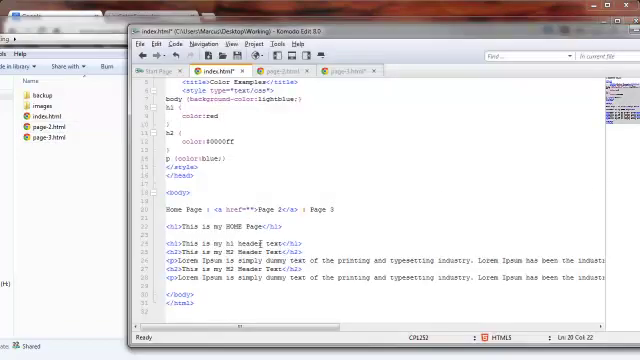
pyautogui.click(238, 210)
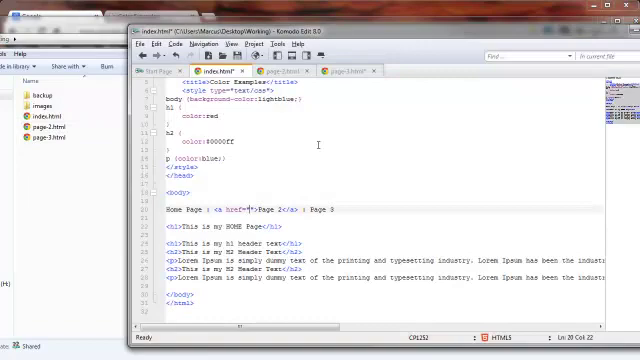
pyautogui.write('page')
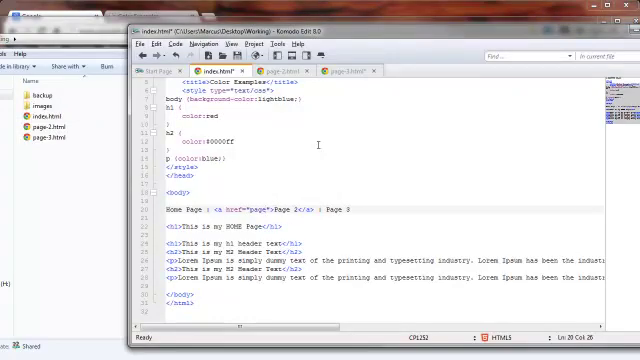
pyautogui.write('-2.')
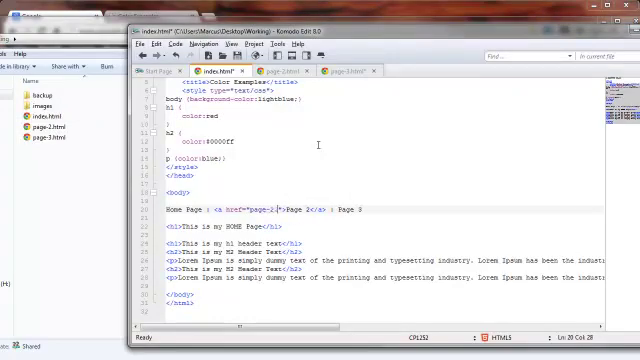
pyautogui.write('html')
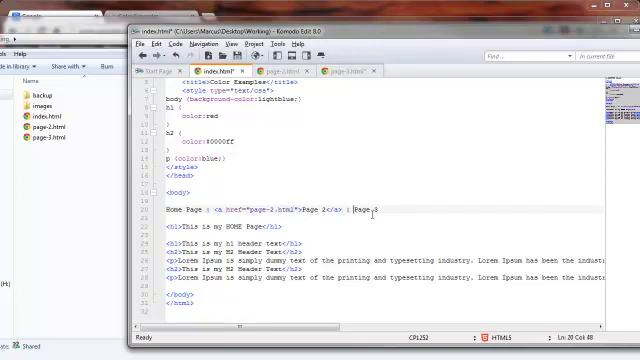
# - Insert an anchor tag with an href attribute before Page 3 via autocomplete
pyautogui.click(355, 209)
pyautogui.write('<a')
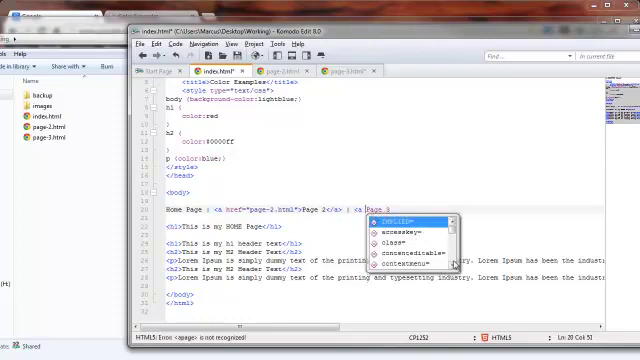
pyautogui.press('Down')
pyautogui.press('Down')
pyautogui.press('Down')
pyautogui.press('Down')
pyautogui.press('Down')
pyautogui.press('Down')
pyautogui.press('Down')
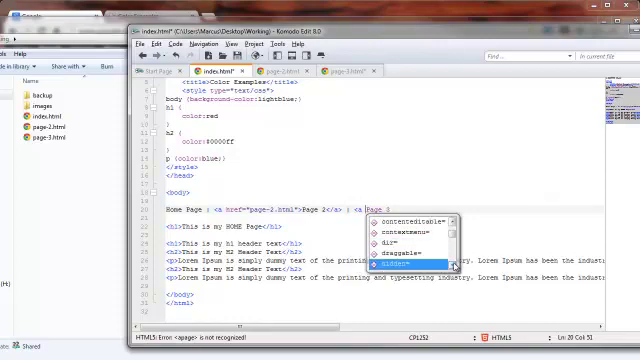
pyautogui.press('Down')
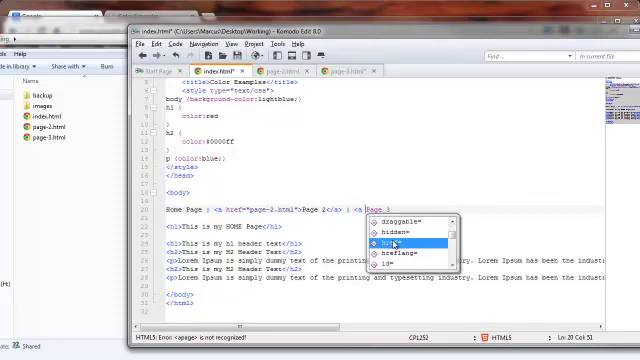
pyautogui.press('Return')
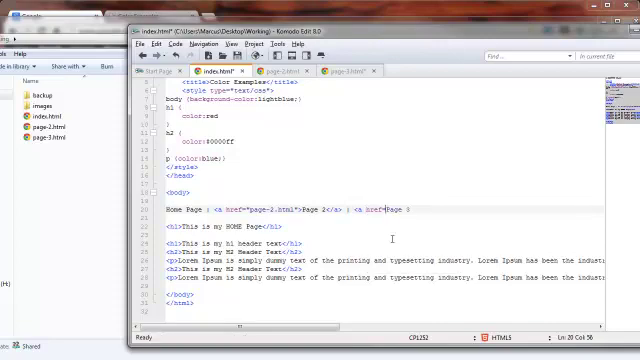
pyautogui.write('"')
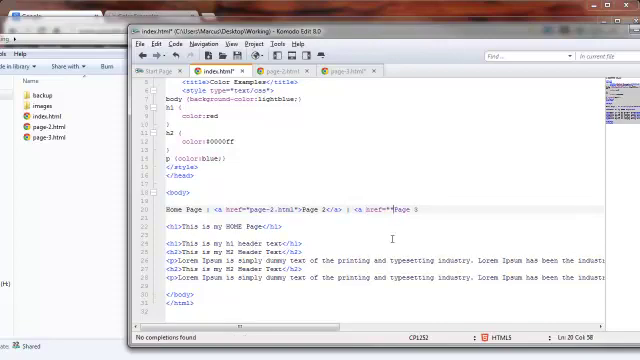
pyautogui.write('></a>')
# - Move the closing </a> after Page 3 and point its href to page-3.html
pyautogui.moveTo(399, 209); pyautogui.dragTo(413, 210)
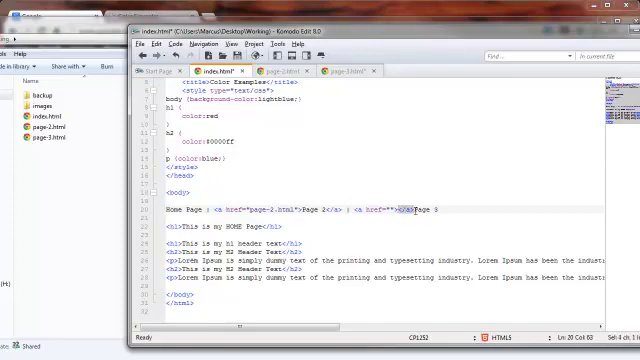
pyautogui.rightClick(406, 211)
pyautogui.click(430, 219)
pyautogui.click(436, 209)
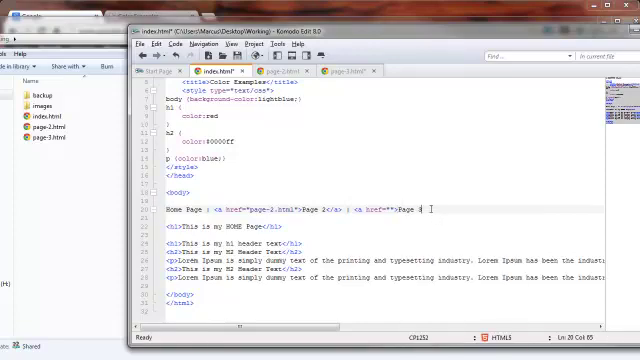
pyautogui.rightClick(433, 210)
pyautogui.click(452, 241)
pyautogui.click(390, 209)
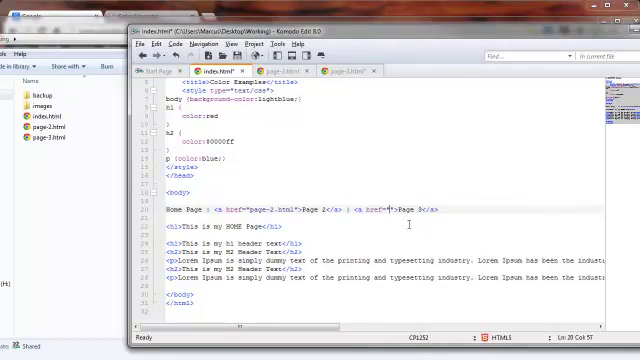
pyautogui.write('page-')
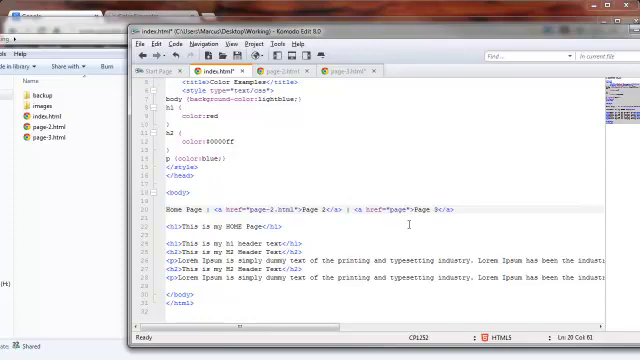
pyautogui.write('3.h')
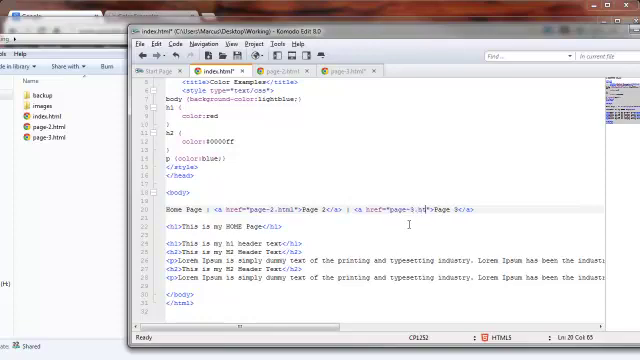
pyautogui.write('tml')
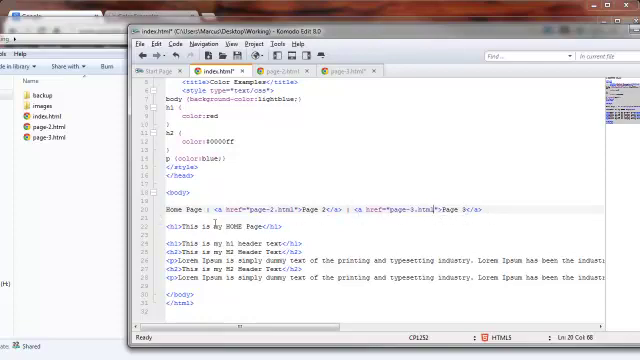
# - Wrap the Home Page | Page 2 | Page 3 nav line in an h2, closing tag after the Page 3 link
pyautogui.click(166, 209)
pyautogui.write('<')
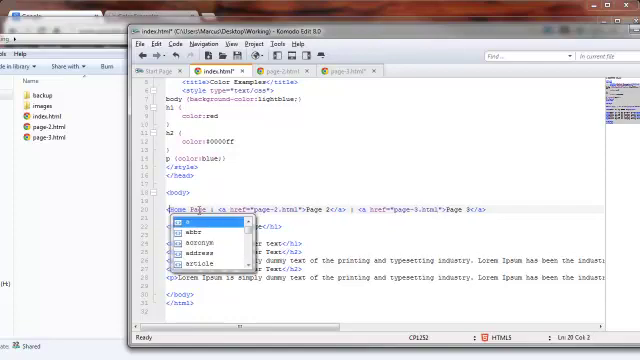
pyautogui.write('h2')
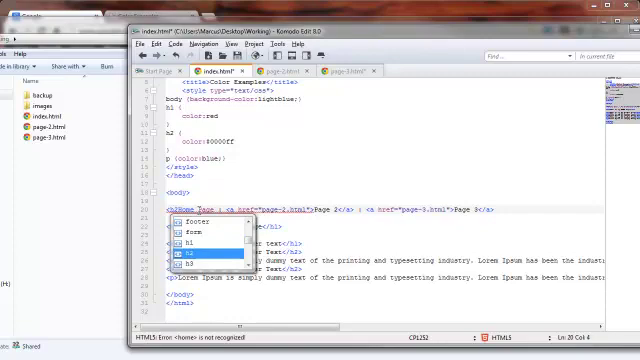
pyautogui.write('>')
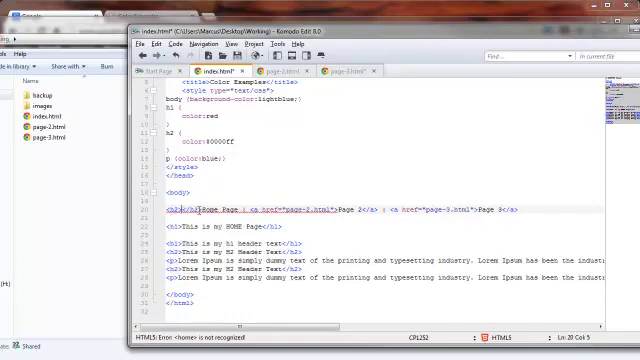
pyautogui.moveTo(181, 210); pyautogui.dragTo(199, 210)
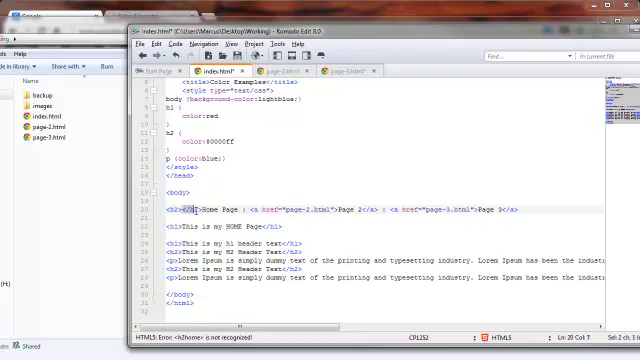
pyautogui.rightClick(199, 211)
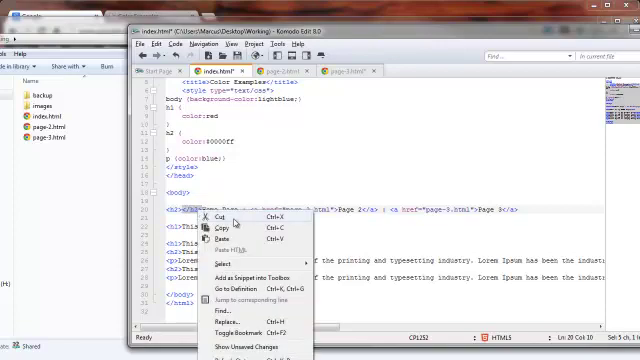
pyautogui.click(233, 217)
pyautogui.rightClick(510, 211)
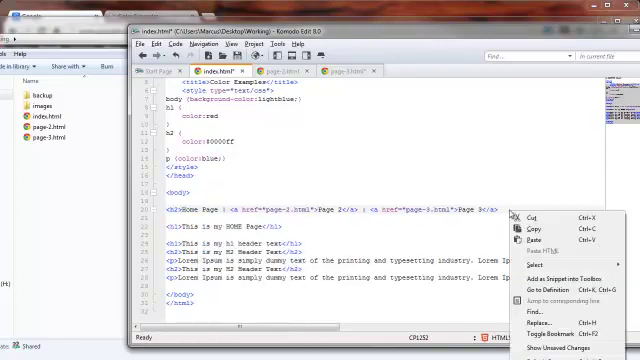
pyautogui.click(525, 238)
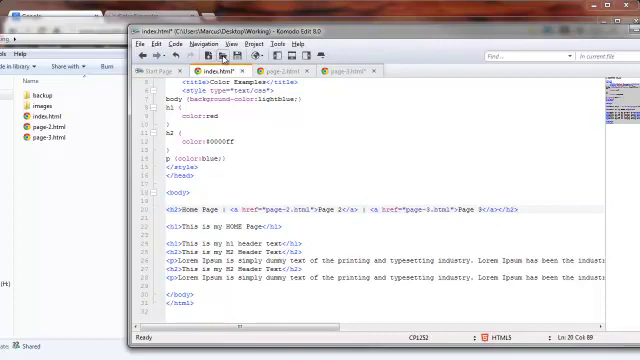
# - Save index.html and preview it in Chrome from the Preview in Browser list
pyautogui.click(222, 56)
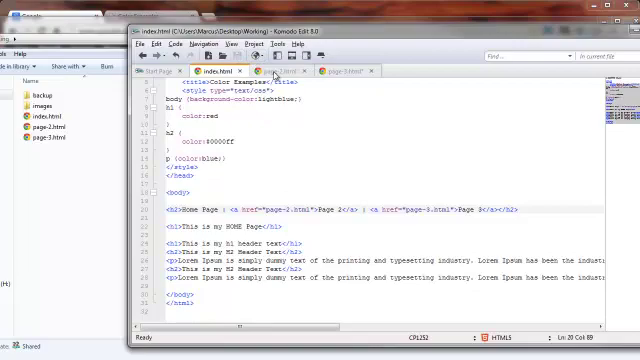
pyautogui.click(257, 55)
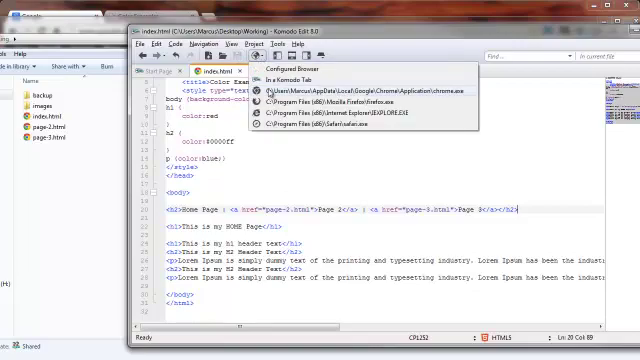
pyautogui.click(268, 92)
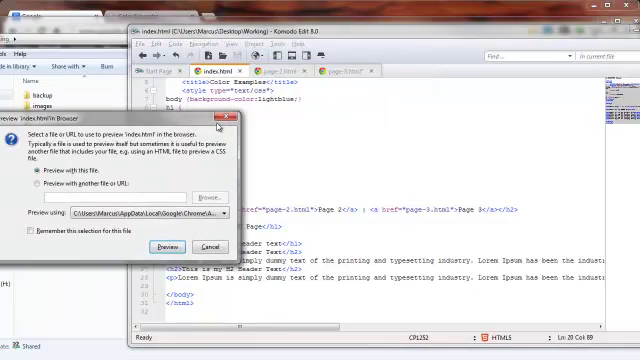
pyautogui.click(331, 264)
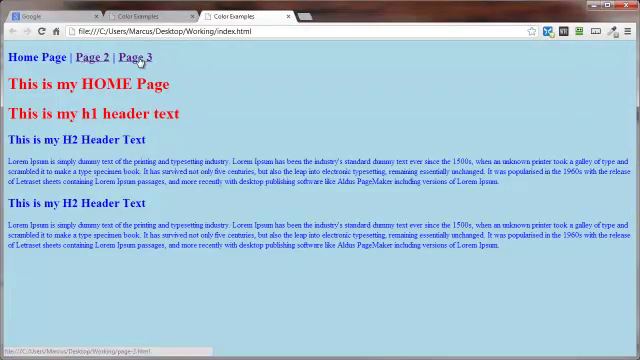
pyautogui.click(90, 57)
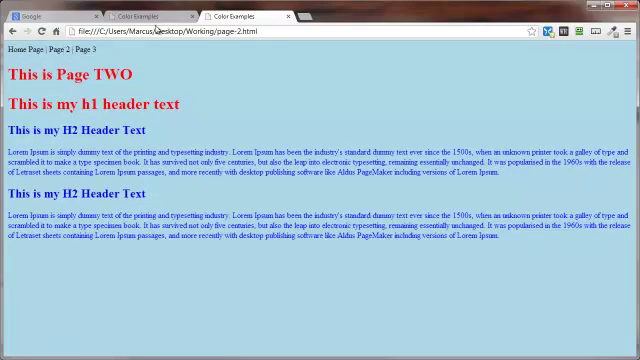
pyautogui.click(12, 32)
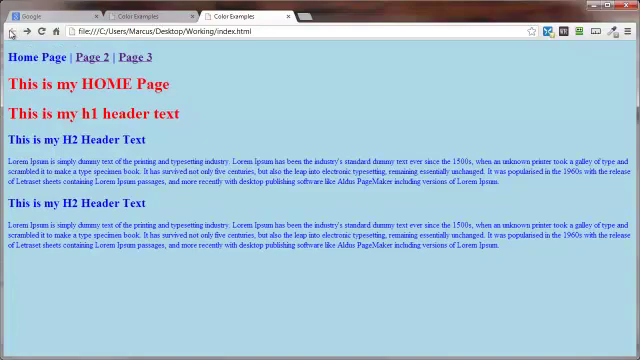
# - Edit page-2.html's nav line into an h2 linking Home Page to index.html and Page 3 to page-3.html
pyautogui.hotkey('alt', 'Tab')
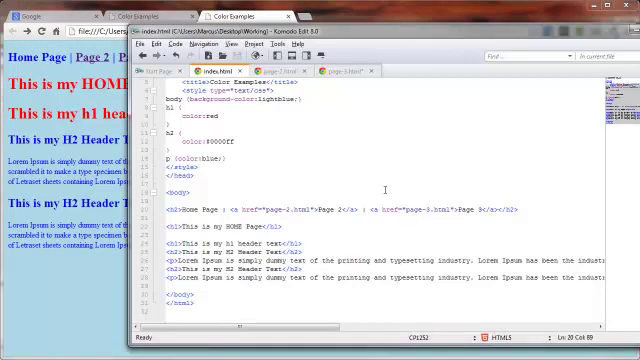
pyautogui.click(276, 74)
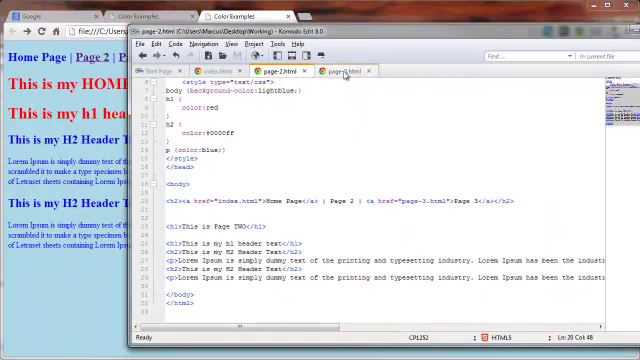
# - Edit page-3.html's nav line into an h2 linking Home Page to index.html and Page 2 to page-2.html
pyautogui.click(343, 71)
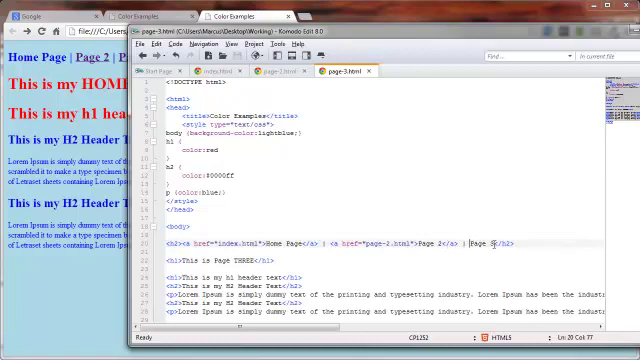
pyautogui.click(62, 112)
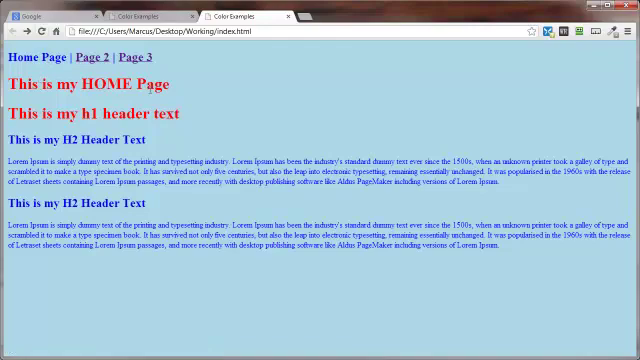
# - Follow the Page 2, Home Page, Page 3, Page 2, Page 3 and Home Page links across all three pages
pyautogui.click(100, 58)
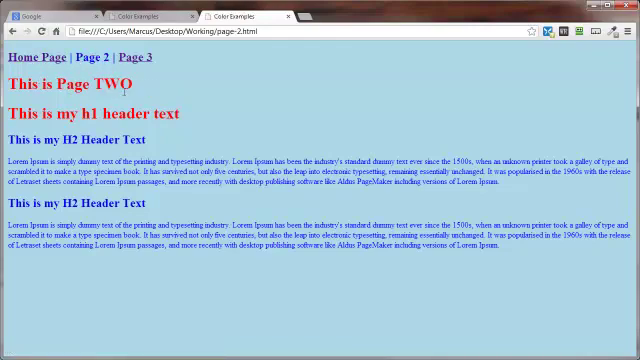
pyautogui.click(31, 60)
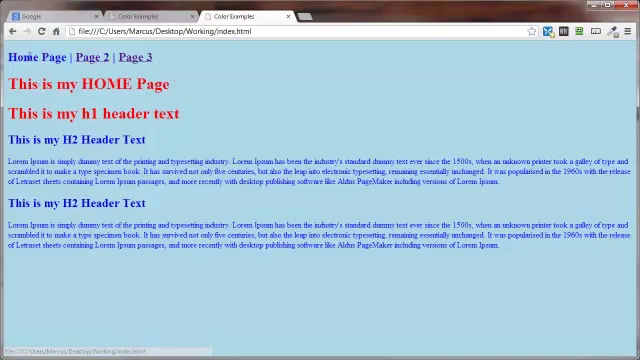
pyautogui.click(133, 60)
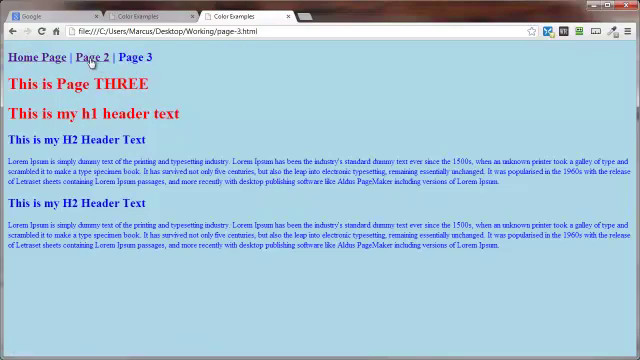
pyautogui.click(88, 63)
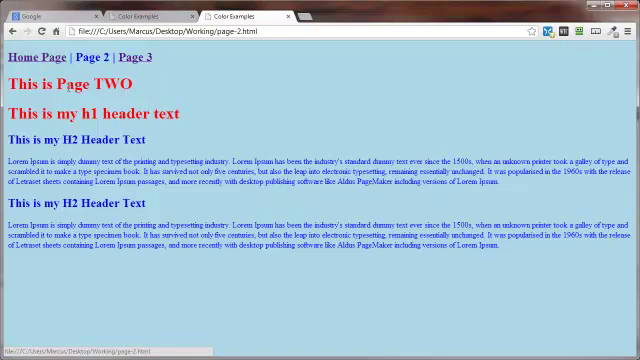
pyautogui.click(143, 60)
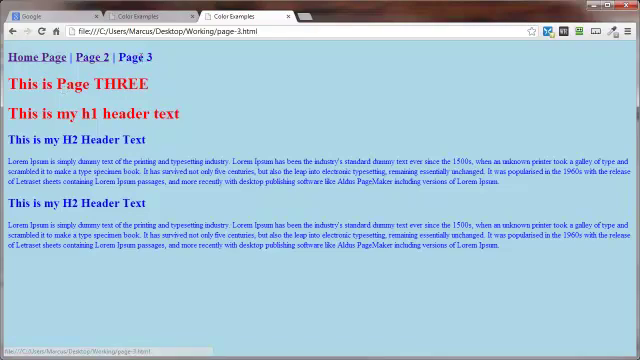
pyautogui.click(30, 60)
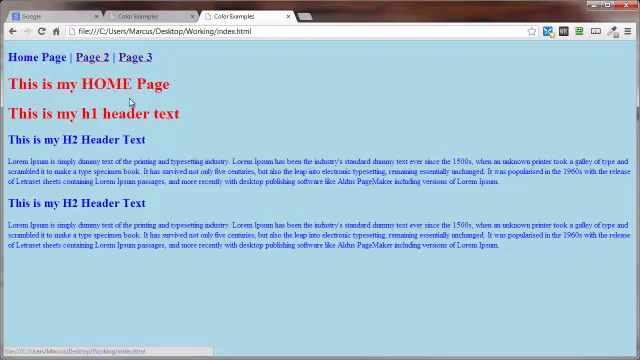